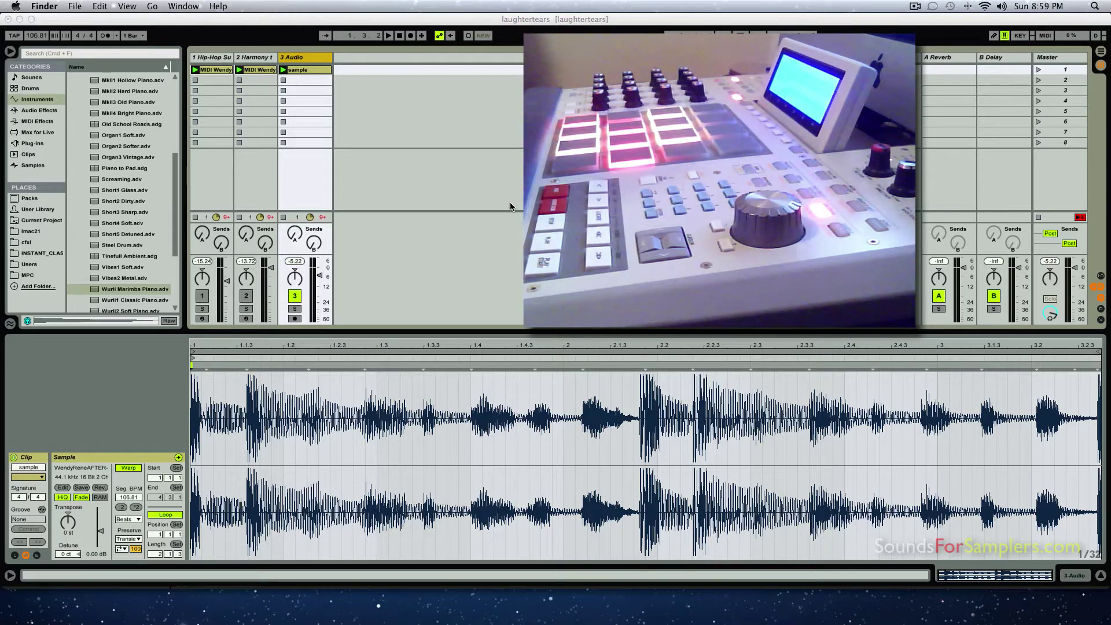
Step: Play the sample clip and compare it with the converted harmony, reactivating the audio track and adding the Hip-Hop Sub track
click(283, 70)
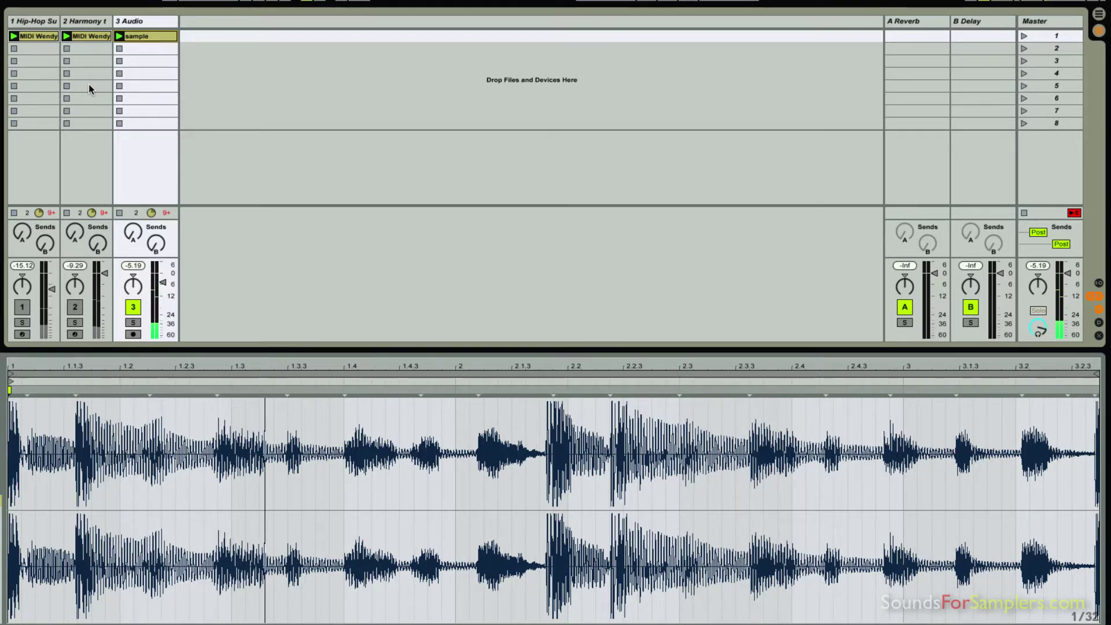
click(74, 307)
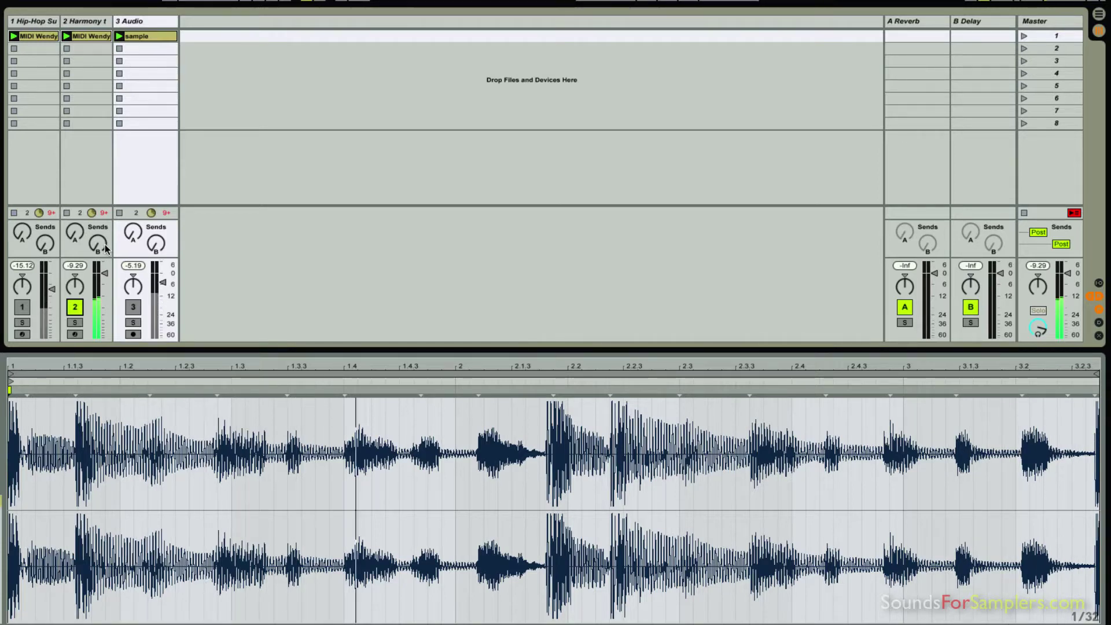
click(134, 307)
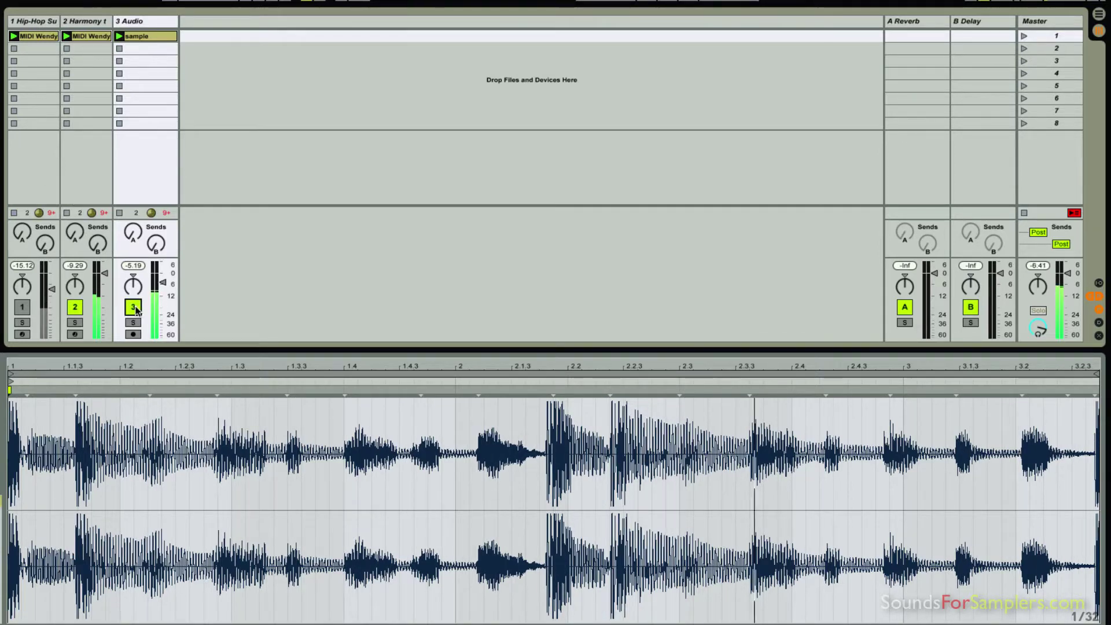
click(24, 310)
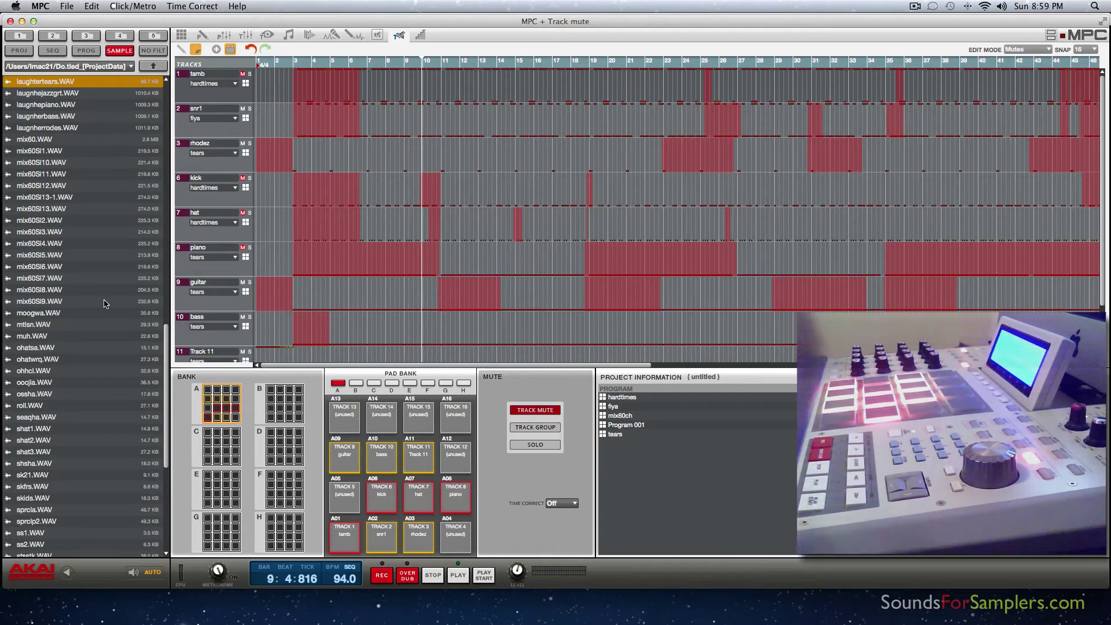
Step: Switch to the MPC software and audition the laugnhejazzgrt, laugnhepiano, laugnherbass and laugnherrodes WAV samples
click(27, 93)
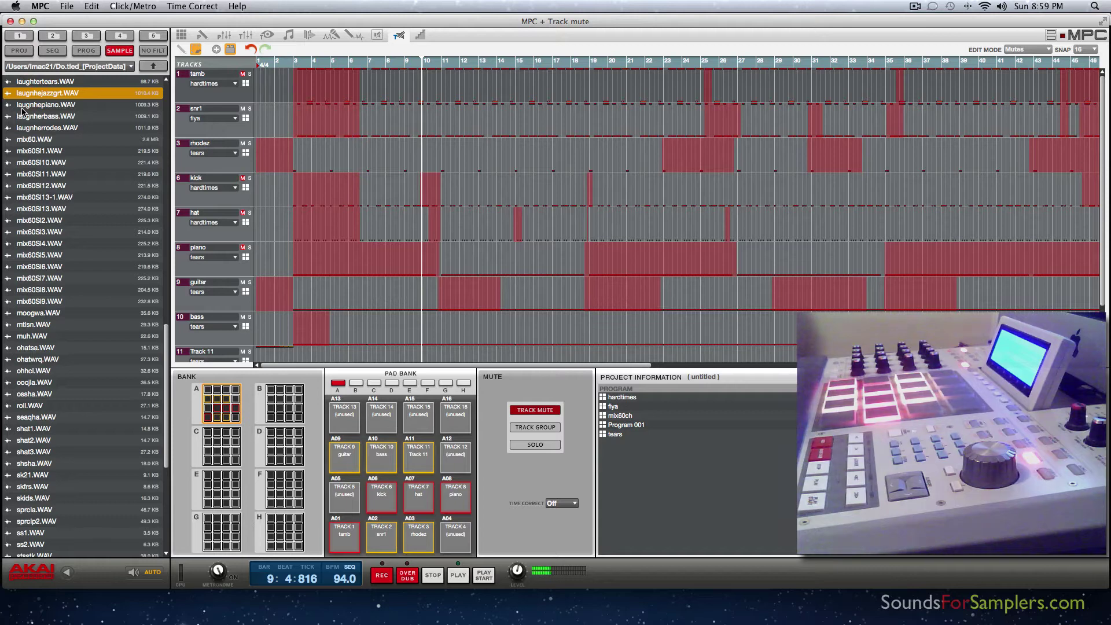
key(Down)
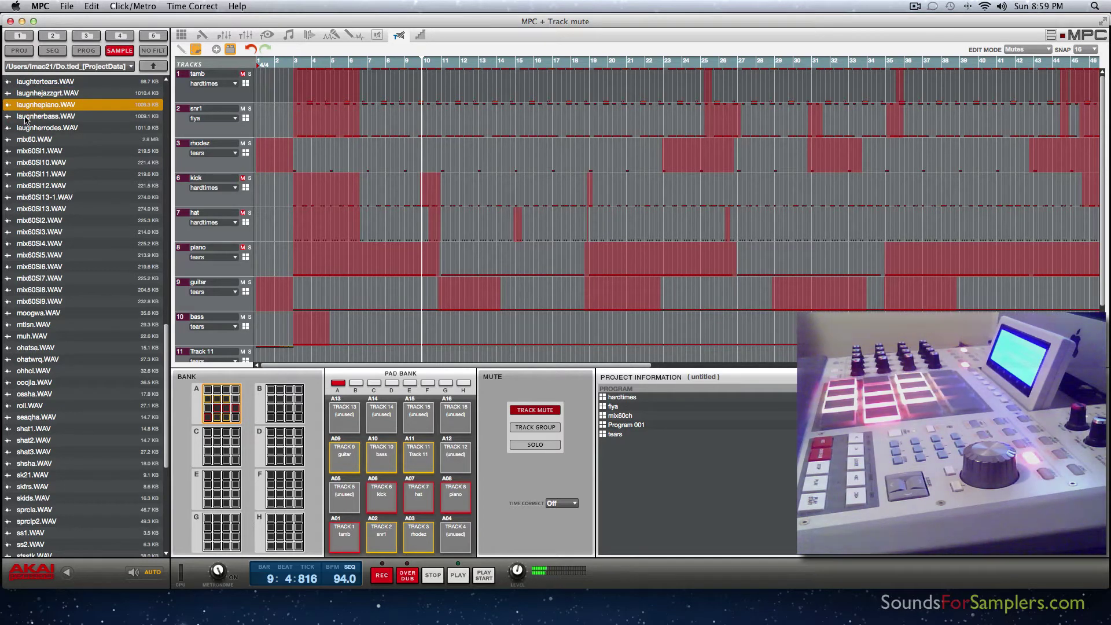
click(25, 120)
click(27, 128)
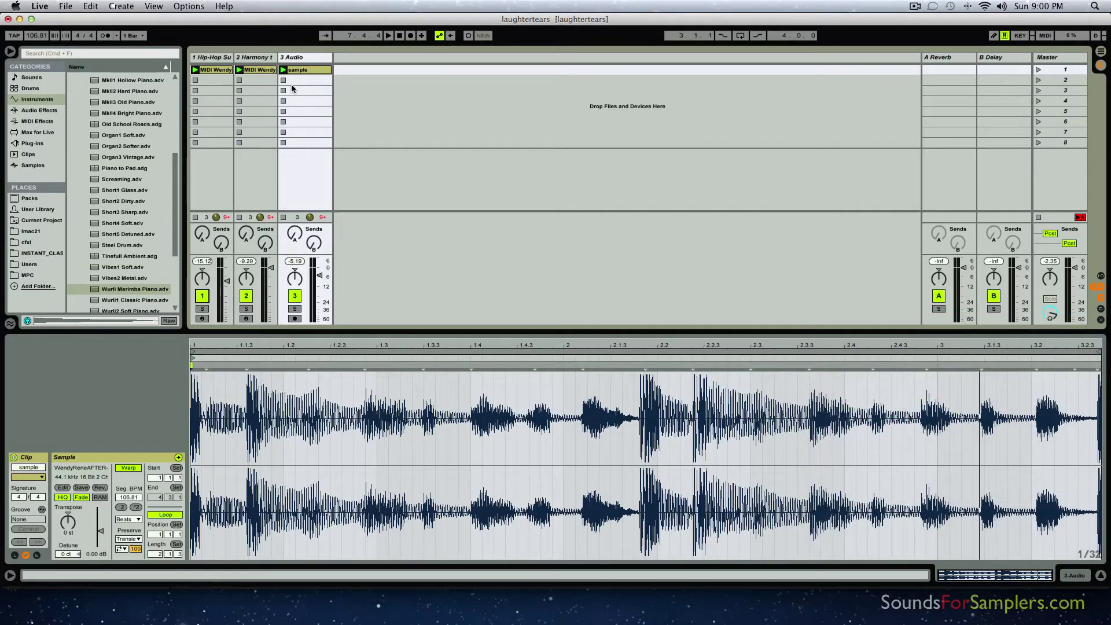
Step: Switch to Ableton Live, mute the Hip-Hop Sub and Harmony tracks, and play the original sample alone
click(202, 296)
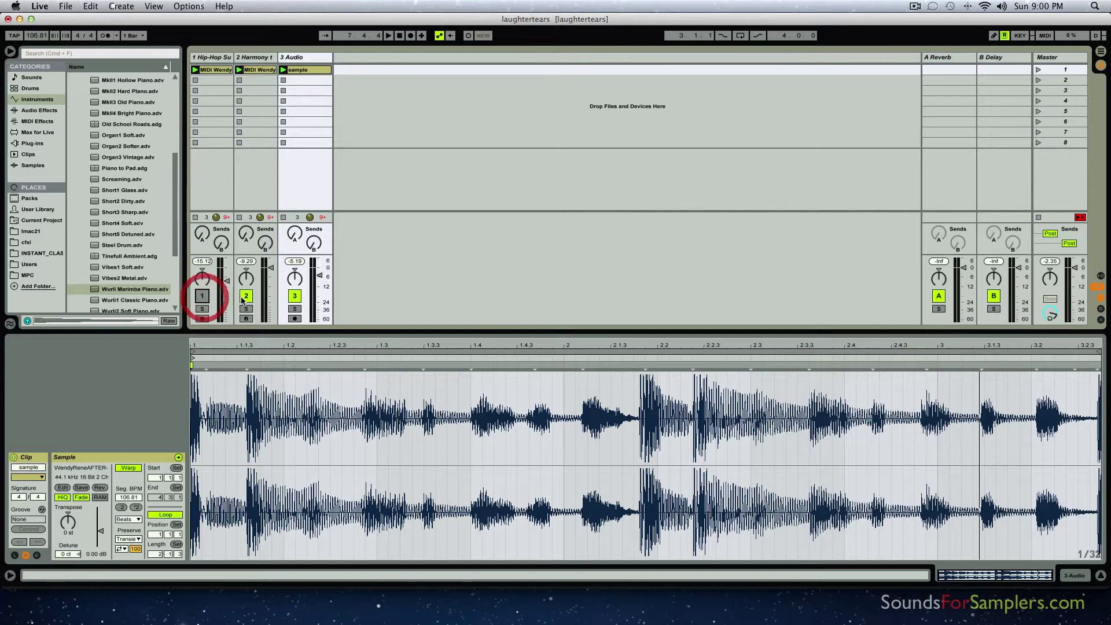
click(246, 295)
key(space)
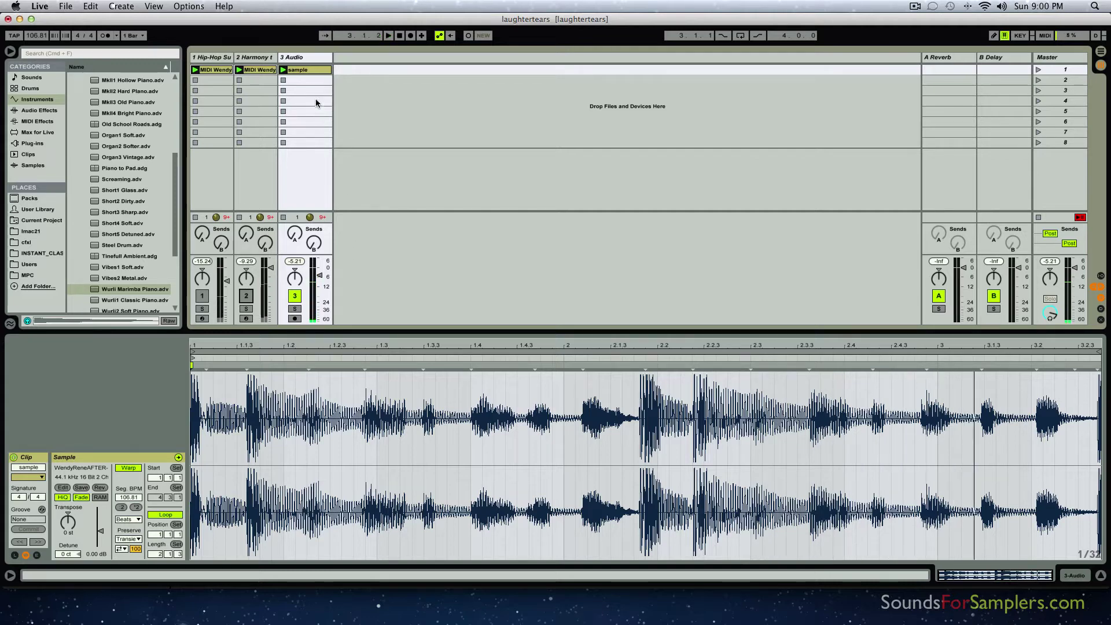
Step: Convert the audio sample clip's harmony to a new MIDI track and launch the converted clip
right_click(298, 70)
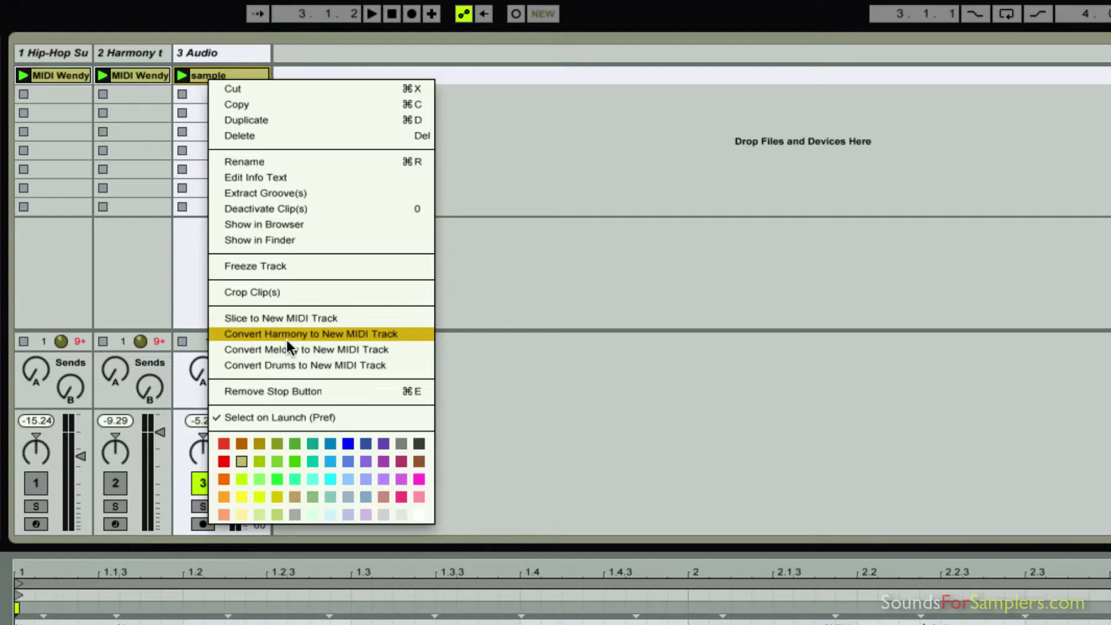
click(287, 339)
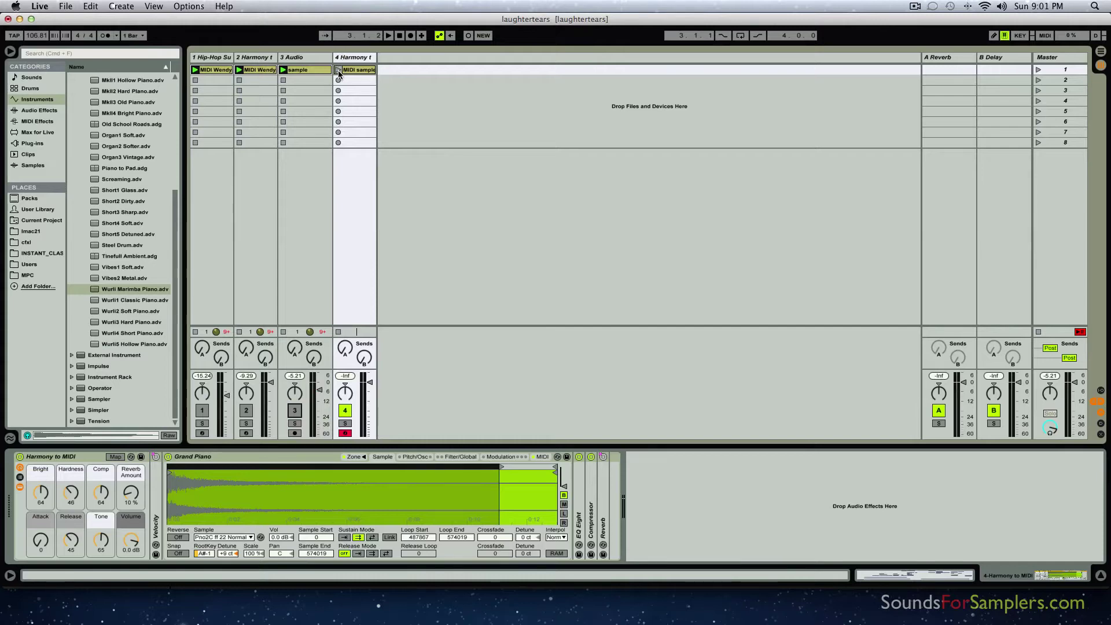
click(338, 70)
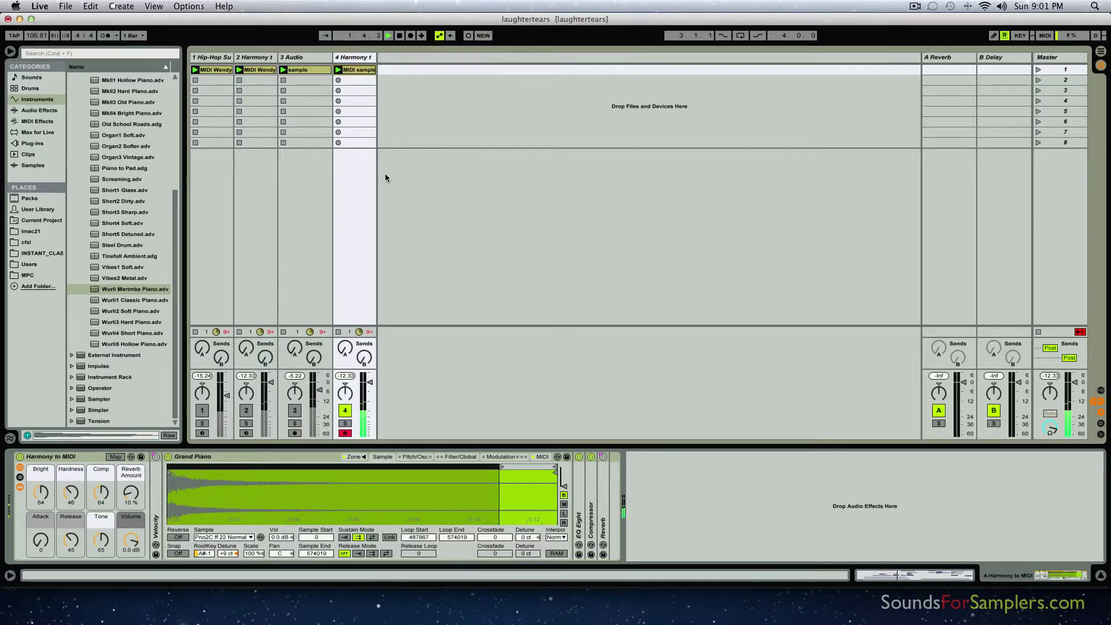
Step: Delete the row of D#4 to E4 notes from the newly converted harmony MIDI clip
click(355, 70)
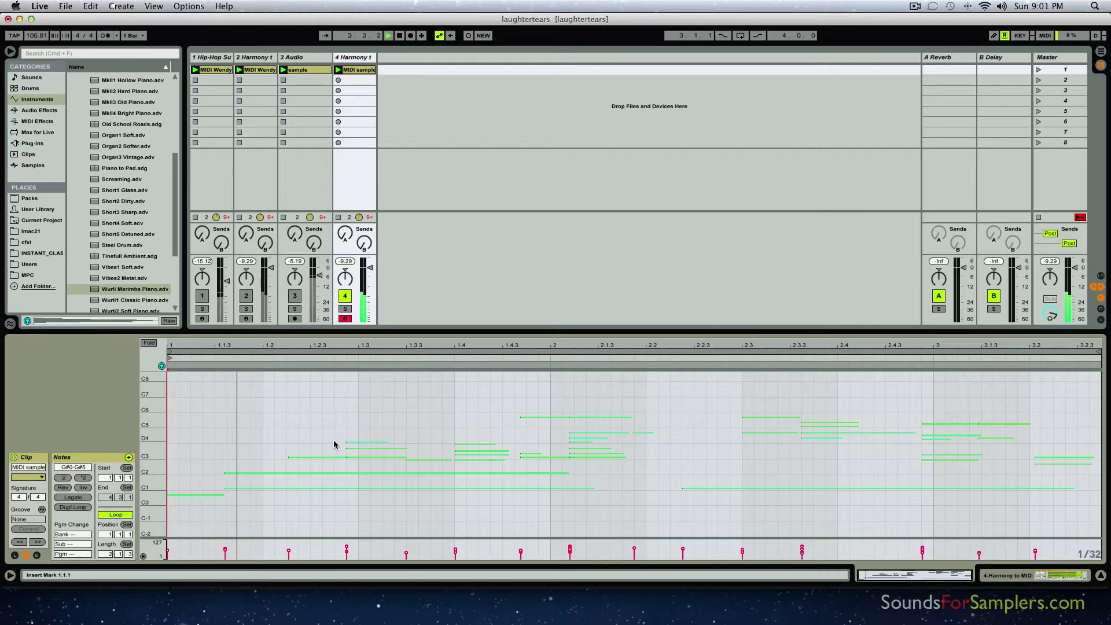
drag(333, 442, 1106, 448)
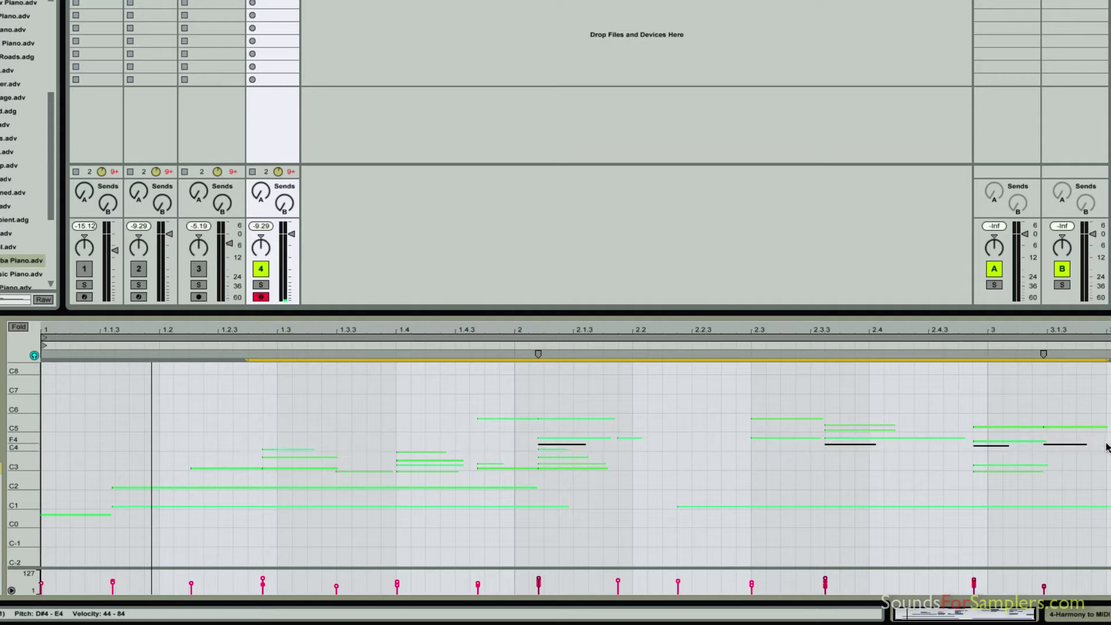
key(Delete)
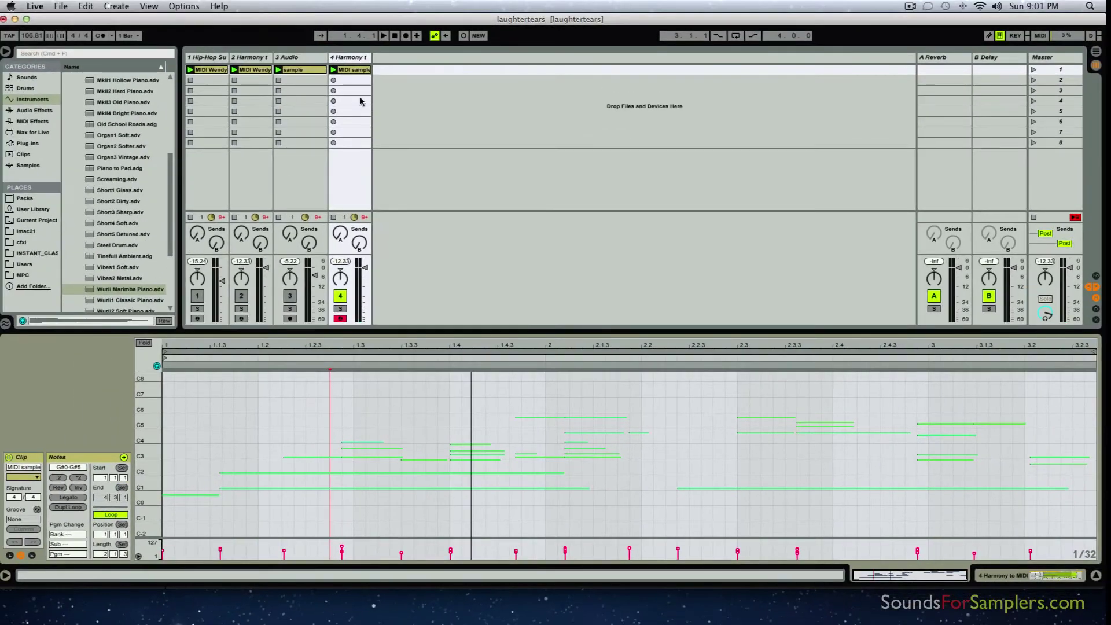
Step: Duplicate the new harmony track, load the Wurli Marimba Piano instrument on the copy, and launch its clip
right_click(355, 58)
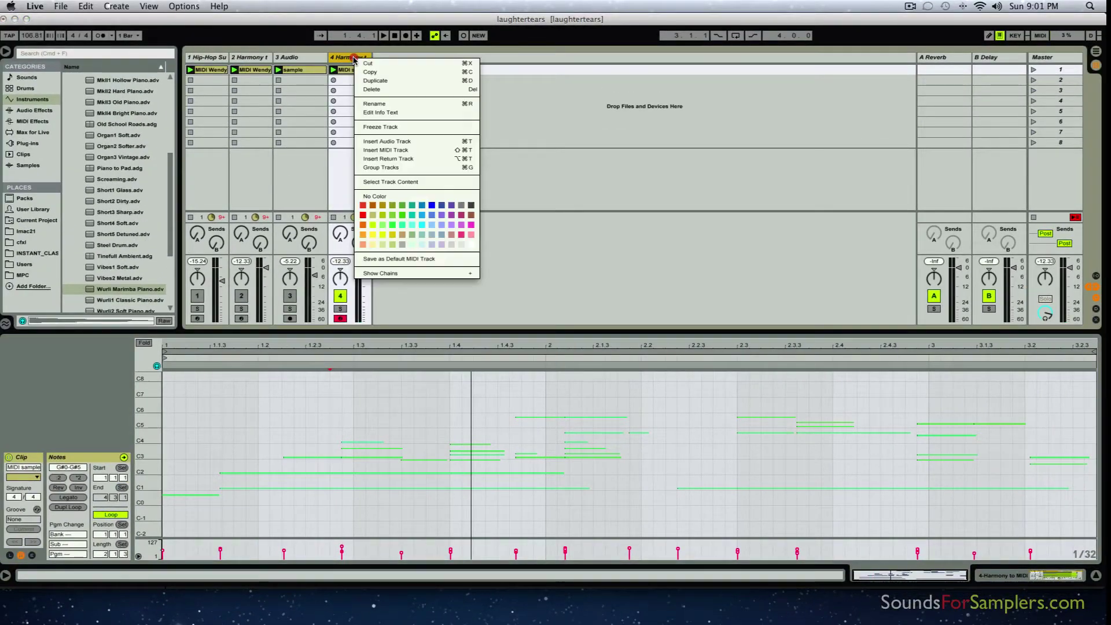
click(375, 80)
click(405, 58)
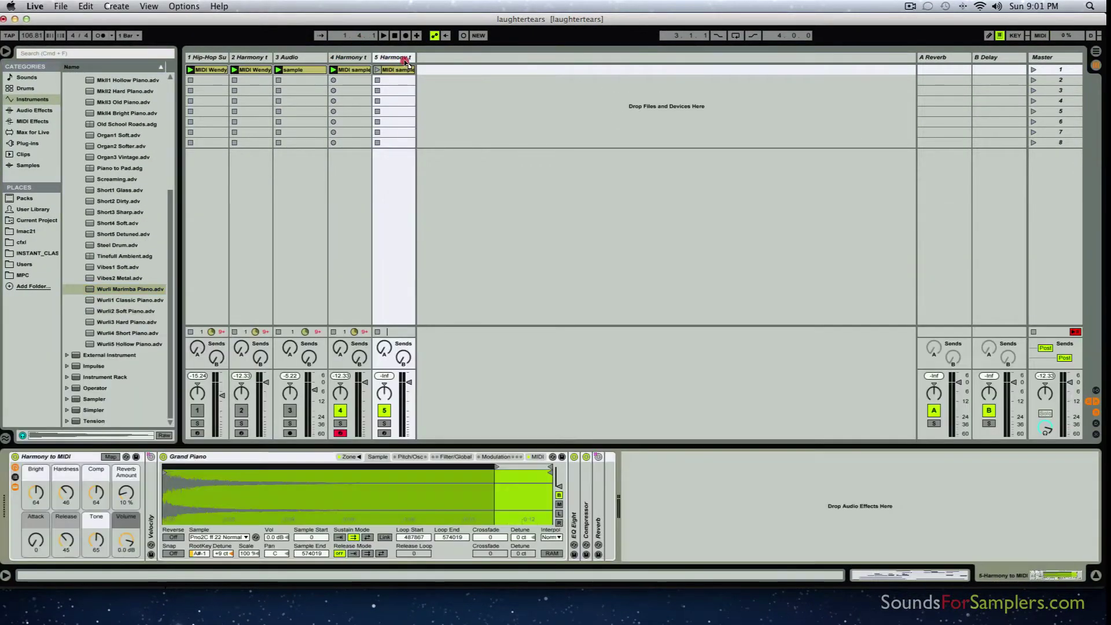
key(Return)
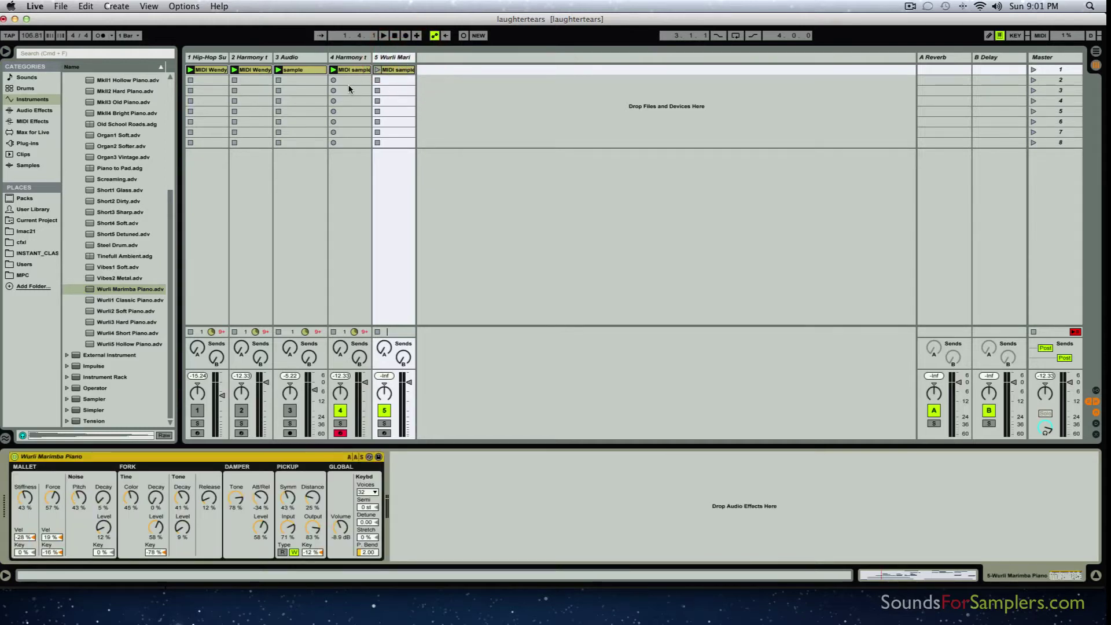
click(377, 70)
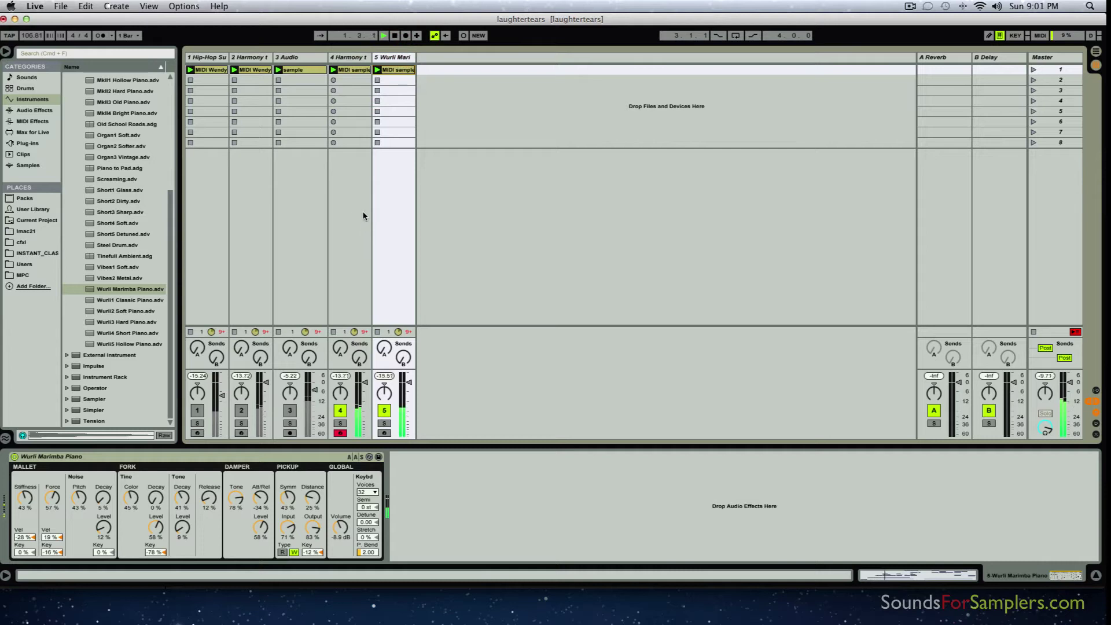
Step: Solo the Wurli and piano harmony tracks in turn to compare their sounds, and unmute track 2
click(381, 424)
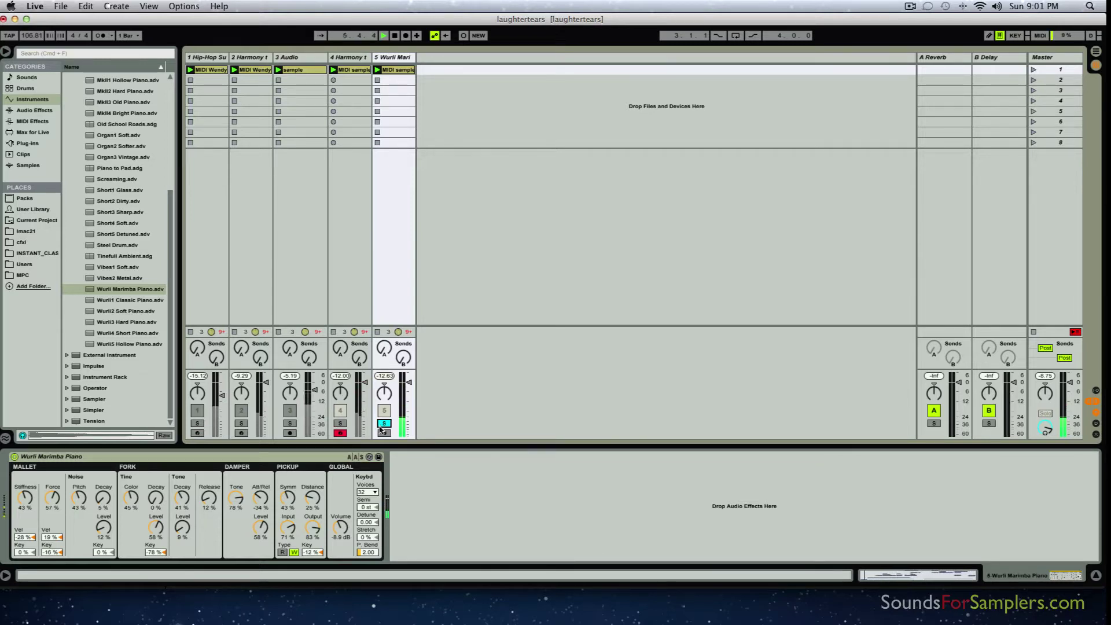
click(384, 424)
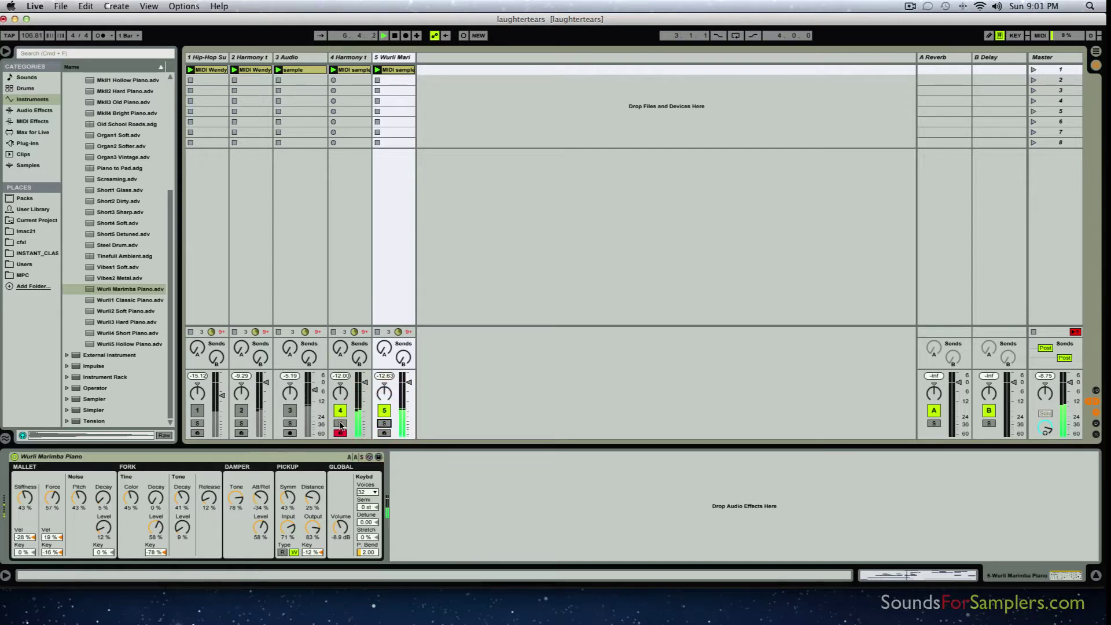
click(340, 423)
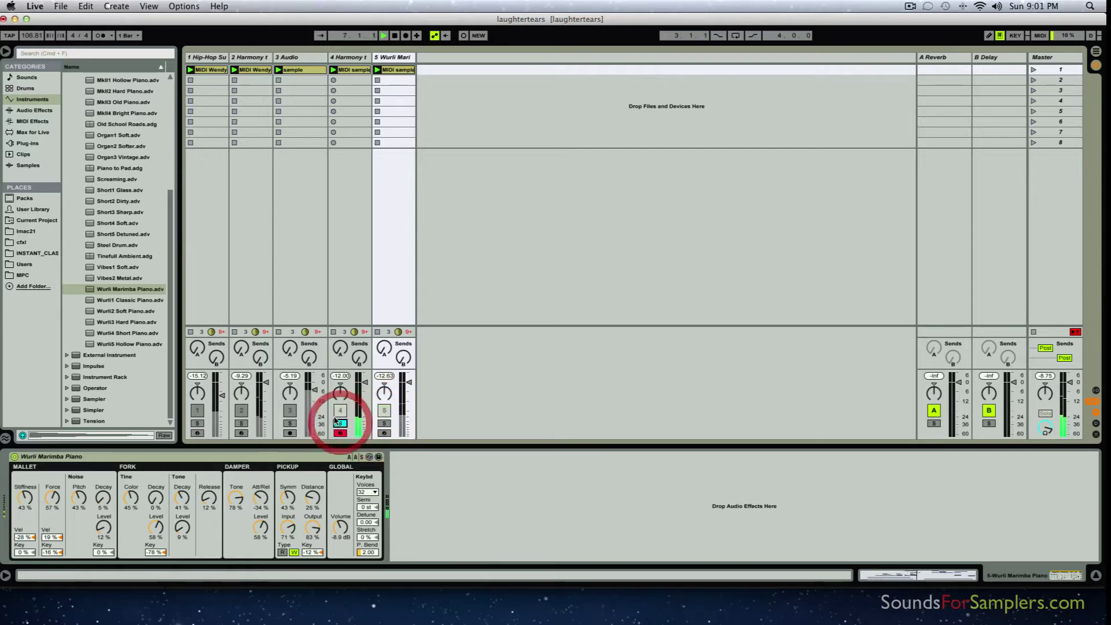
click(285, 423)
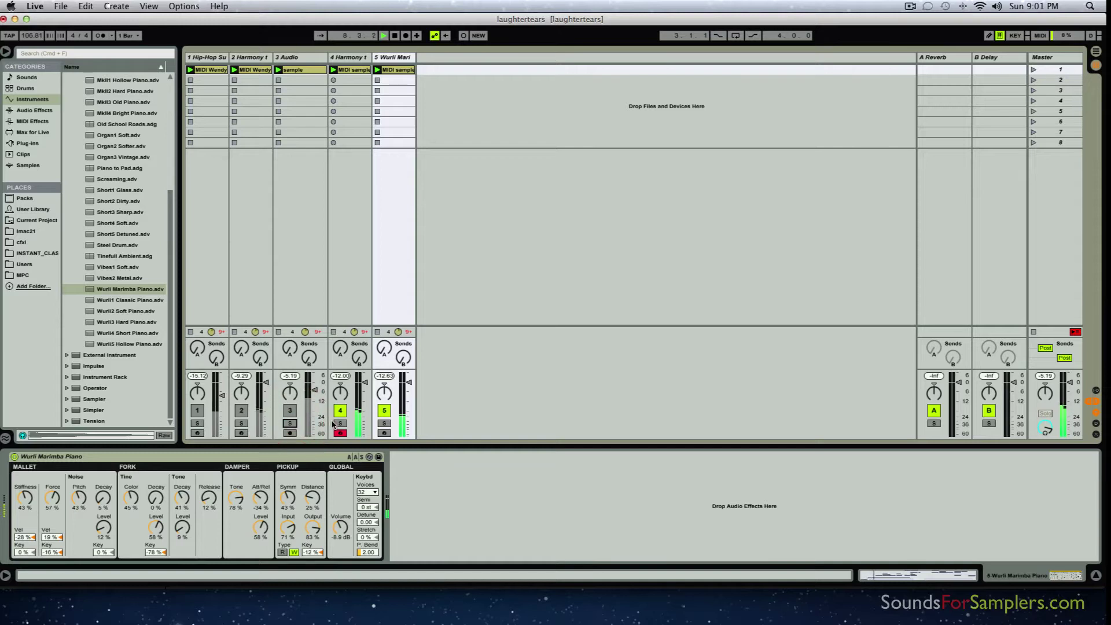
click(384, 423)
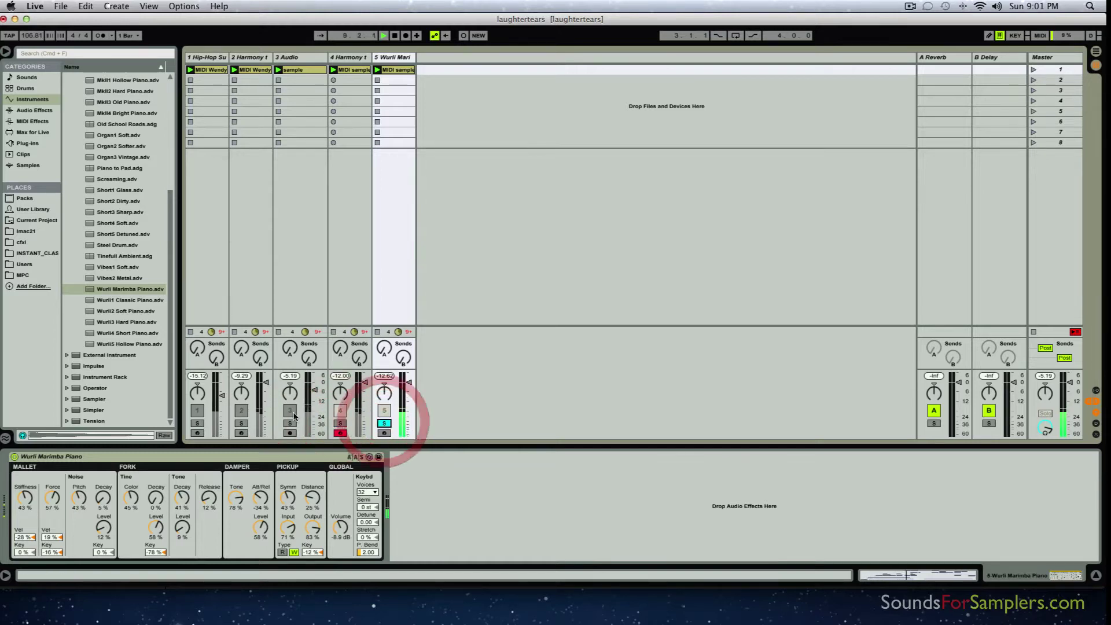
click(383, 422)
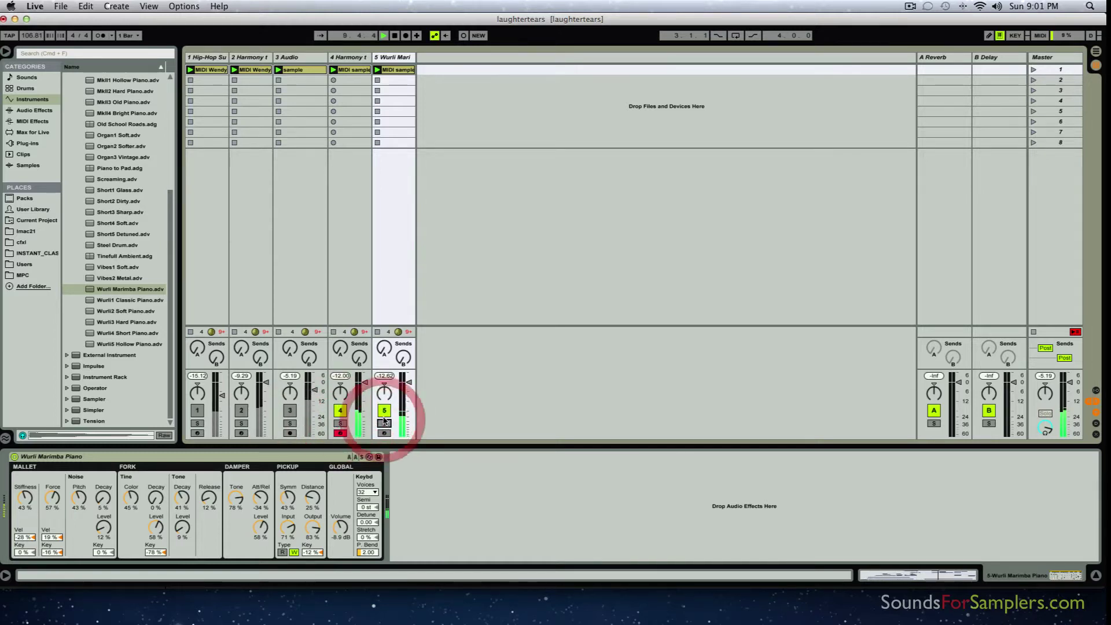
click(242, 410)
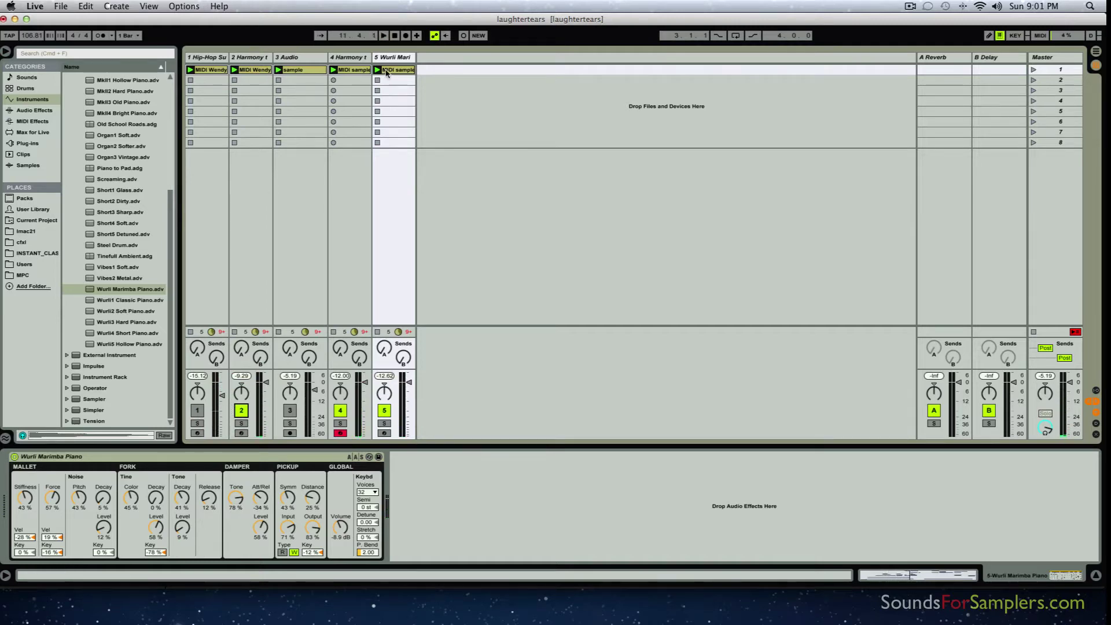
Step: Open the Wurli track's MIDI clip and select its low bass notes, G#0 and the first C#1
double_click(406, 71)
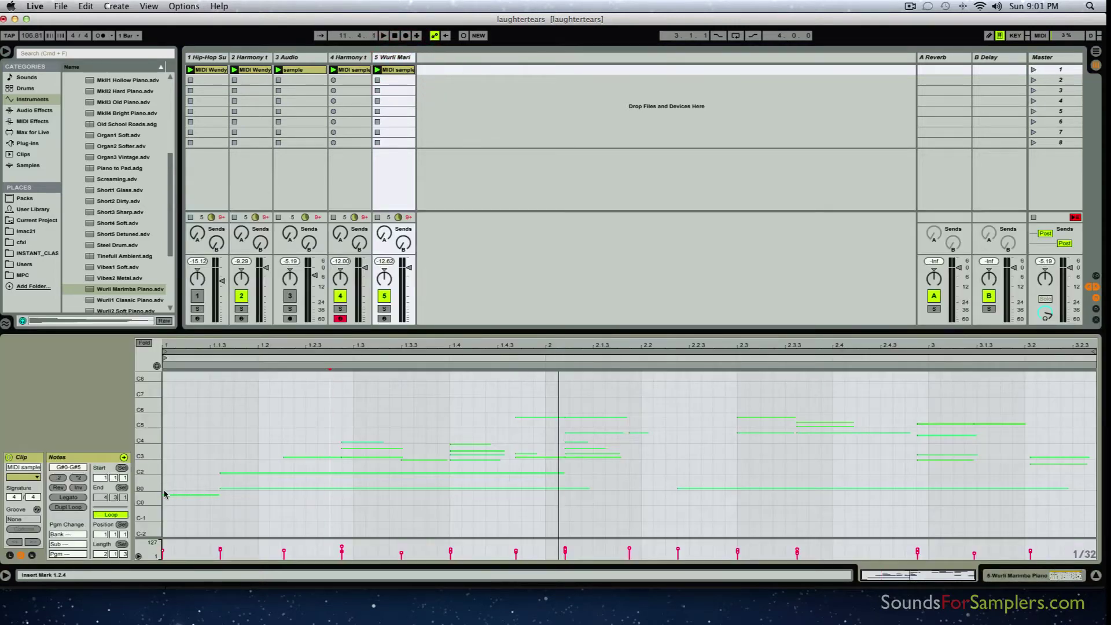
drag(164, 491, 965, 498)
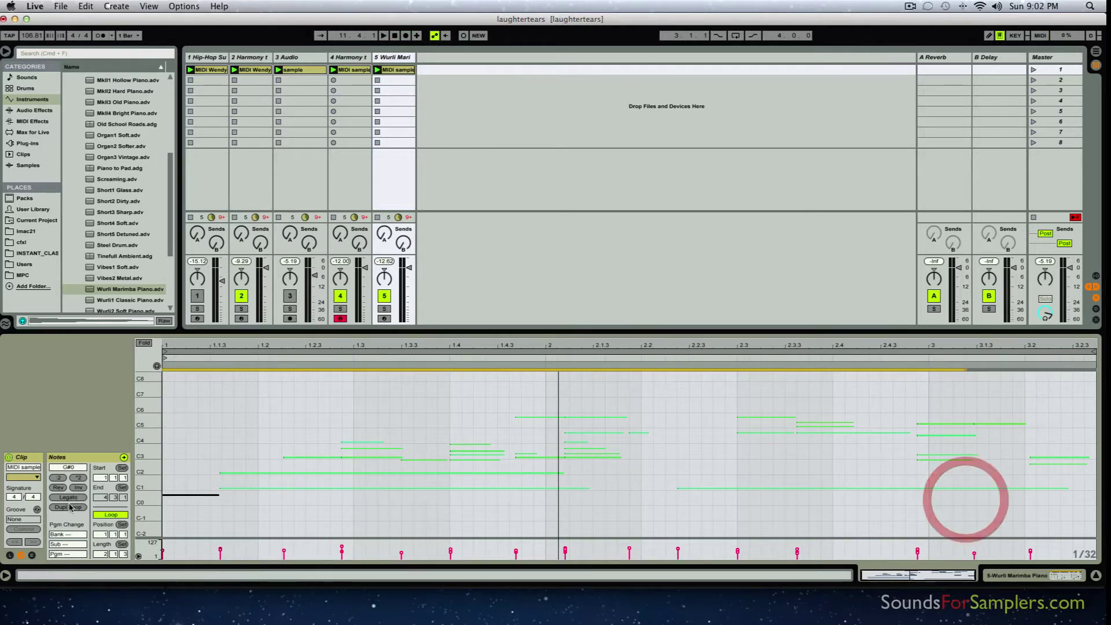
drag(183, 480, 439, 524)
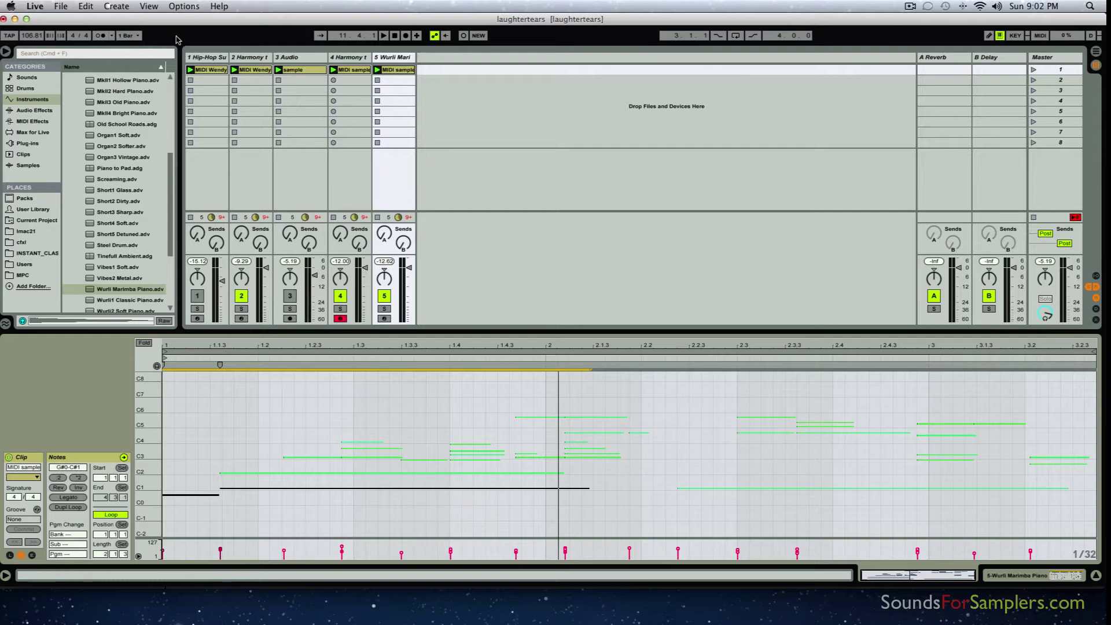
Step: Show the Hip-Hop Sub bass track's MIDI notes and play that track in solo
click(253, 58)
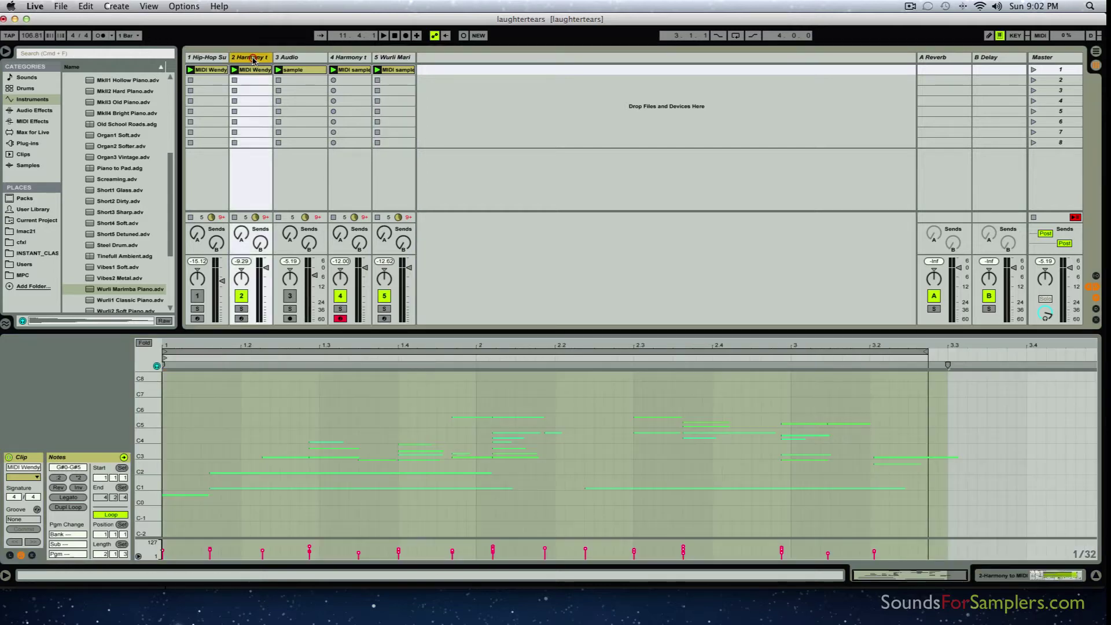
click(213, 58)
key(space)
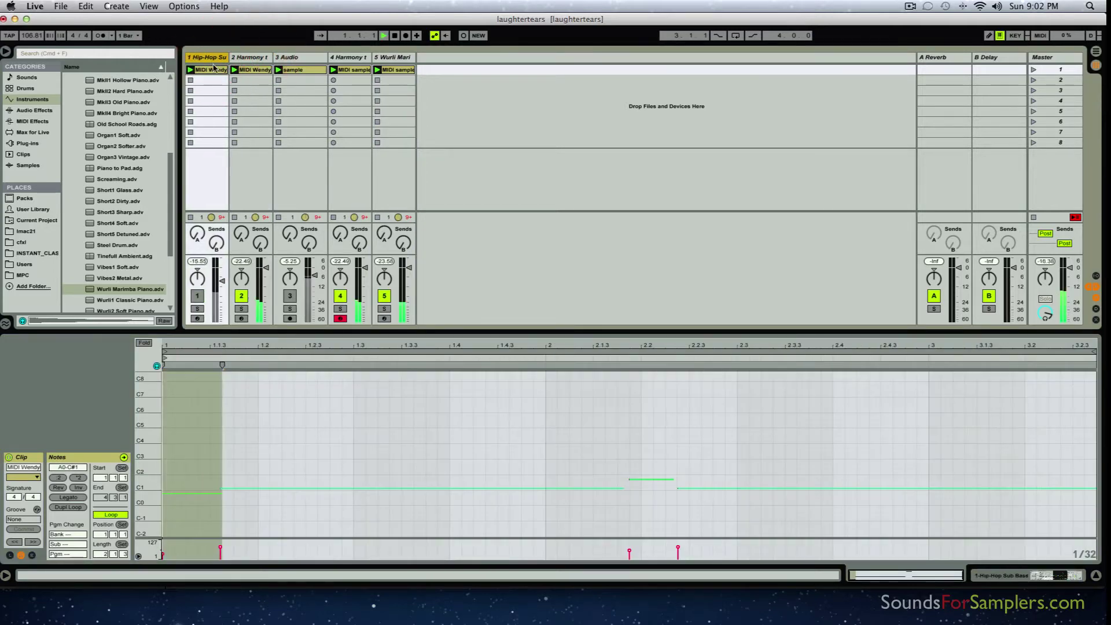
click(197, 308)
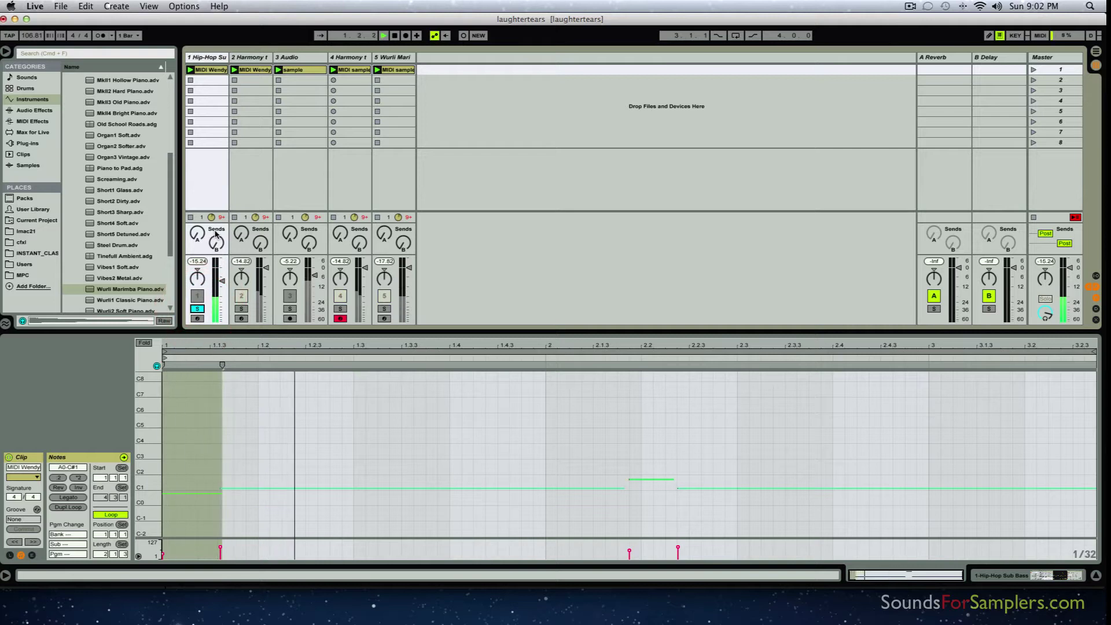
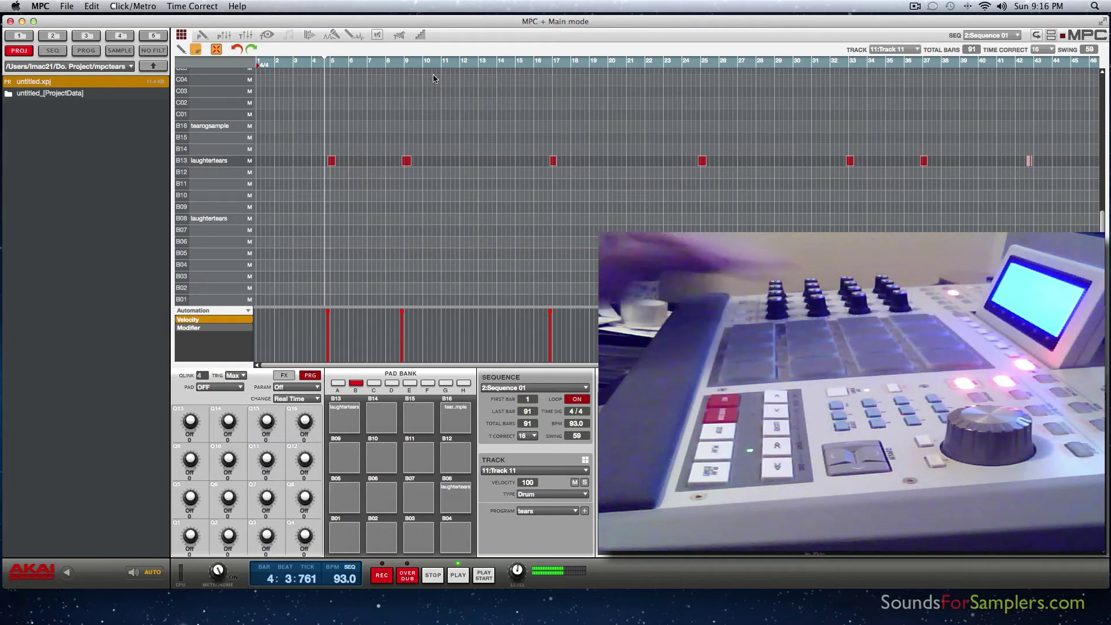
Step: Switch to the MPC software and bring the bank A sample rows into view in Track 11's grid
scroll(184, 163, down, 4)
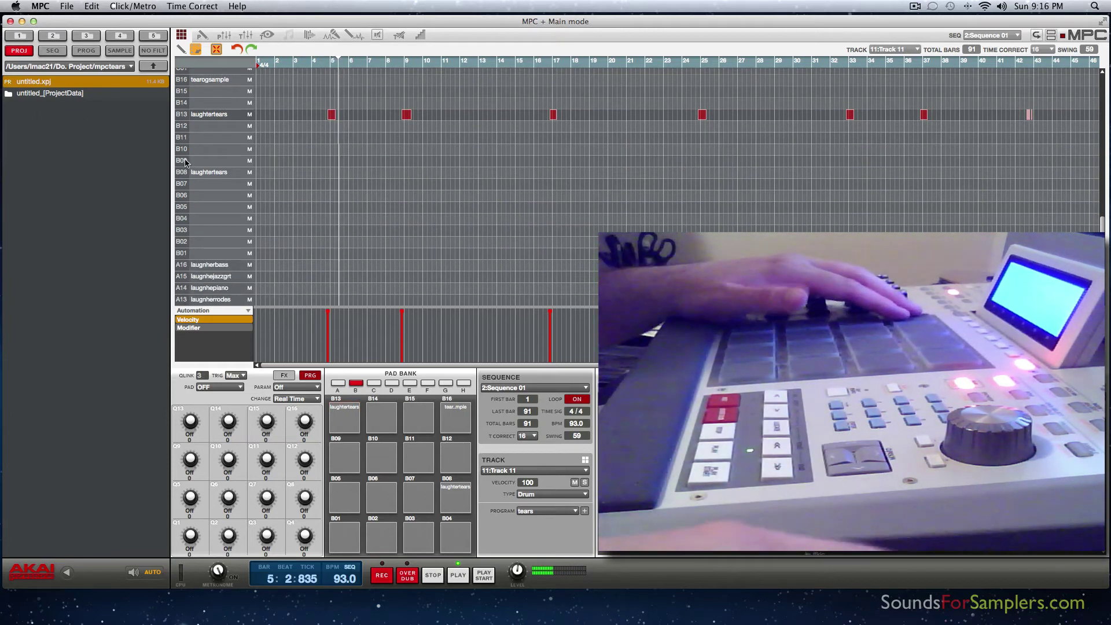